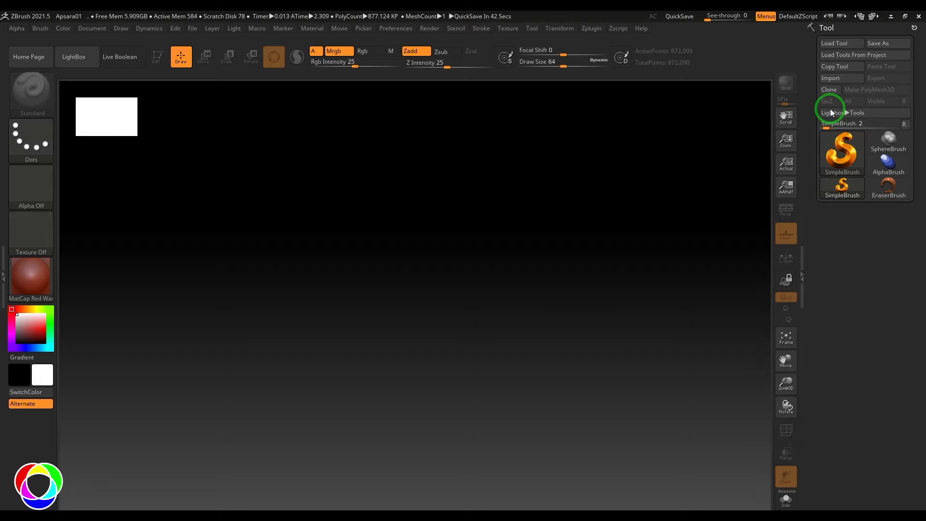
Import the pendant 01 mesh, place it on the canvas and make it editable
left_click(835, 78)
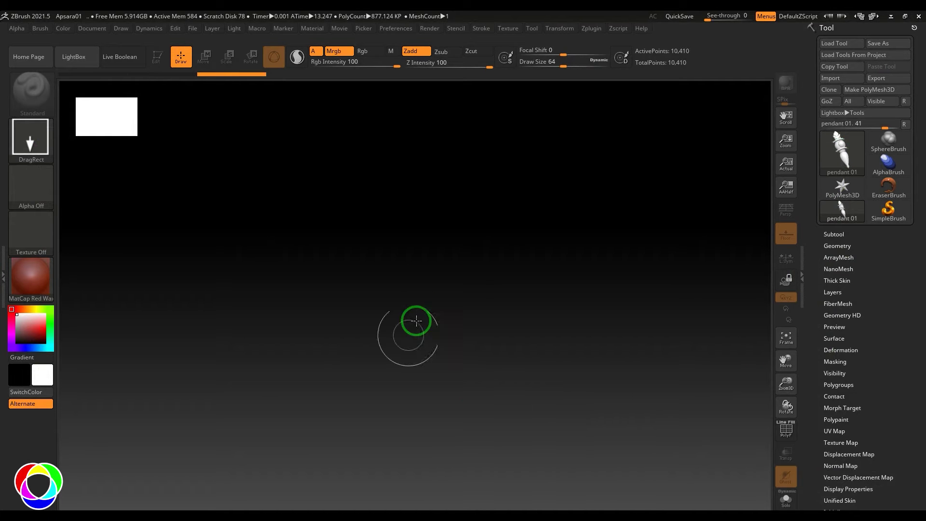
left_click_drag(426, 286, 522, 450)
key("t")
left_click_drag(534, 296, 548, 292, "shift")
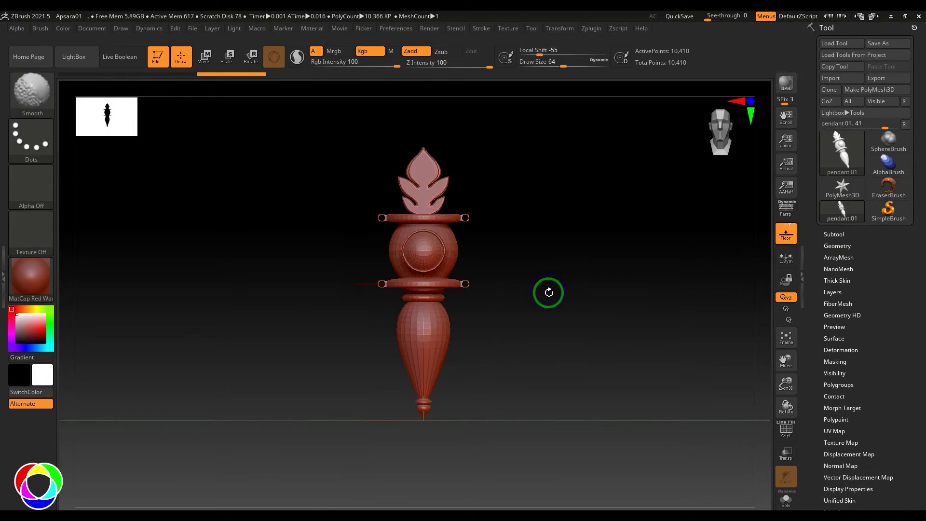
Apply BasicMaterial2 to the pendant and turn on the polyframe display
left_click(31, 279)
left_click(195, 435)
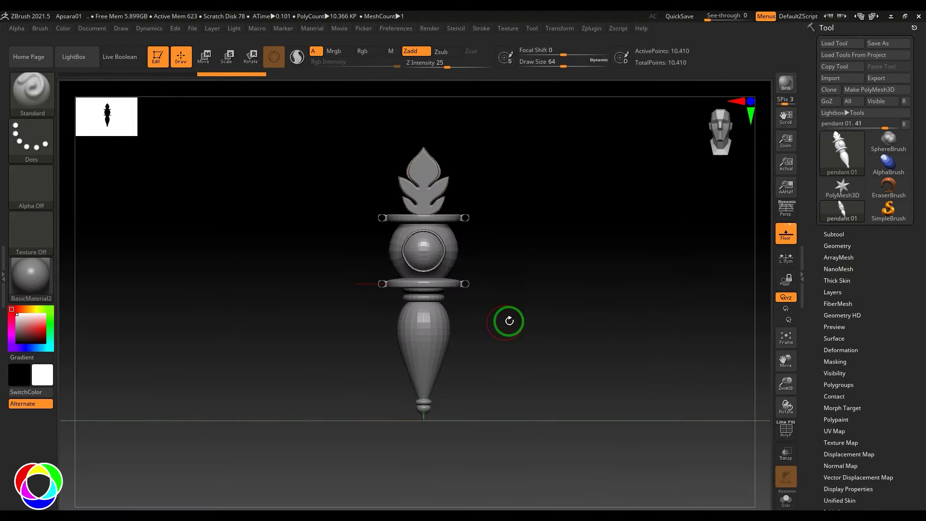
key("shift+f")
key("f")
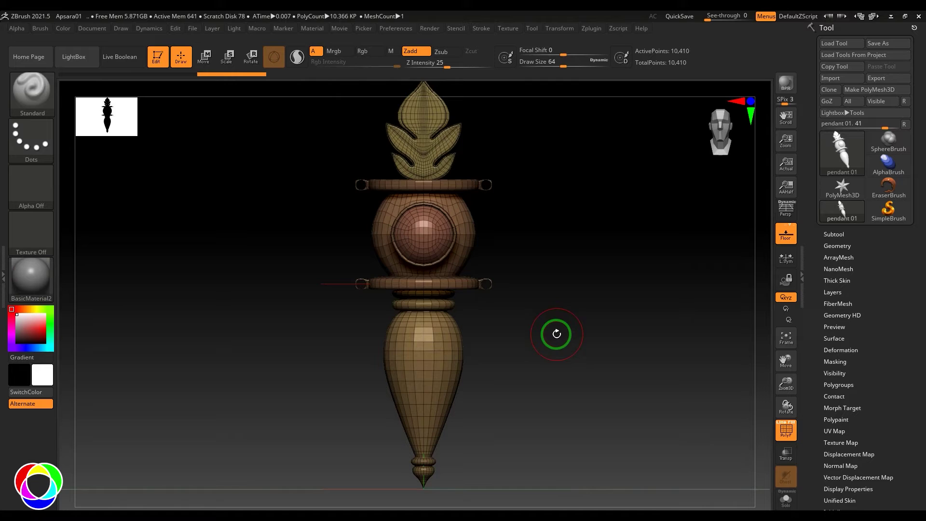
Combine everything except the pendant's central ball into one polygroup, and show the whole pendant again
key("ctrl")
left_click(425, 238, "ctrl+shift")
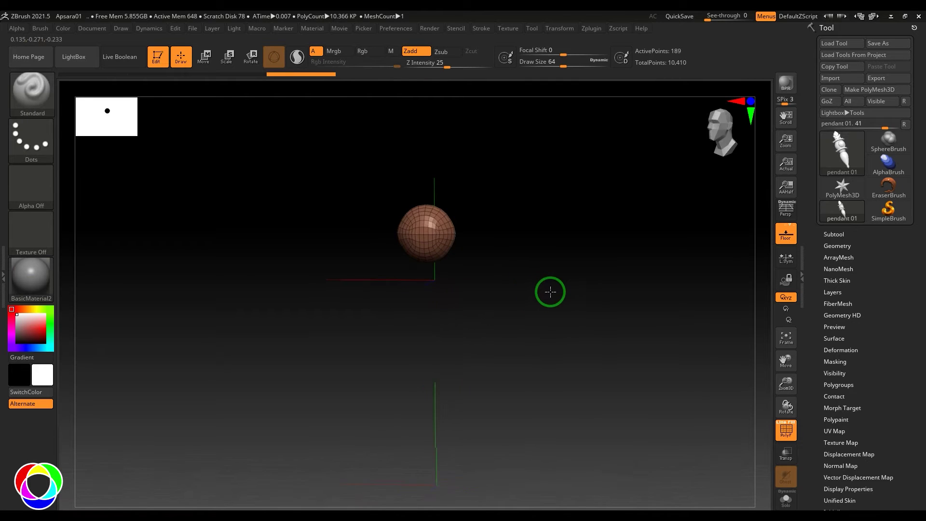
left_click(586, 293, "ctrl+shift")
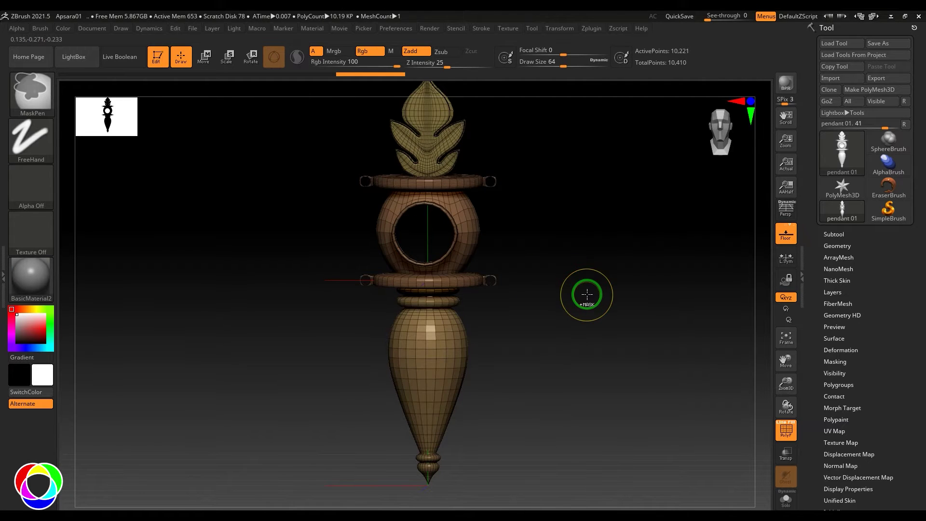
key("ctrl+w")
left_click(583, 300, "ctrl+shift")
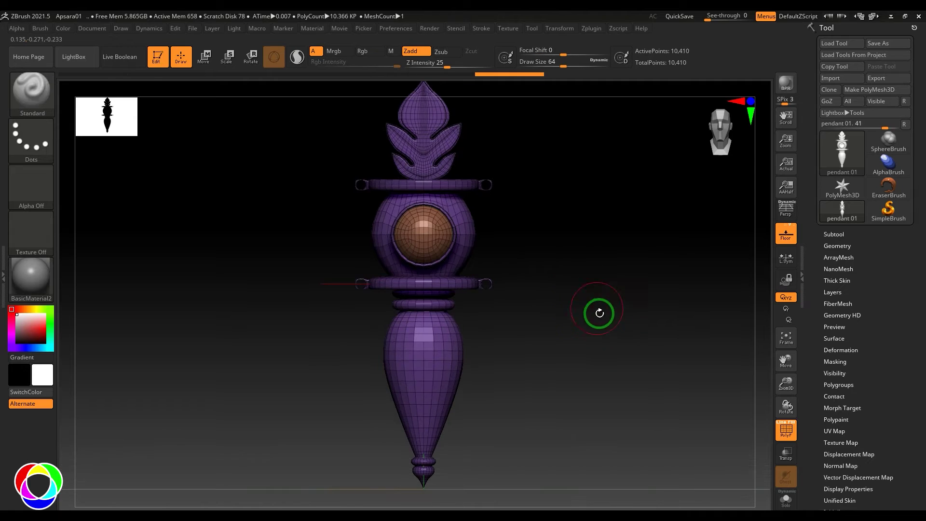
key("f")
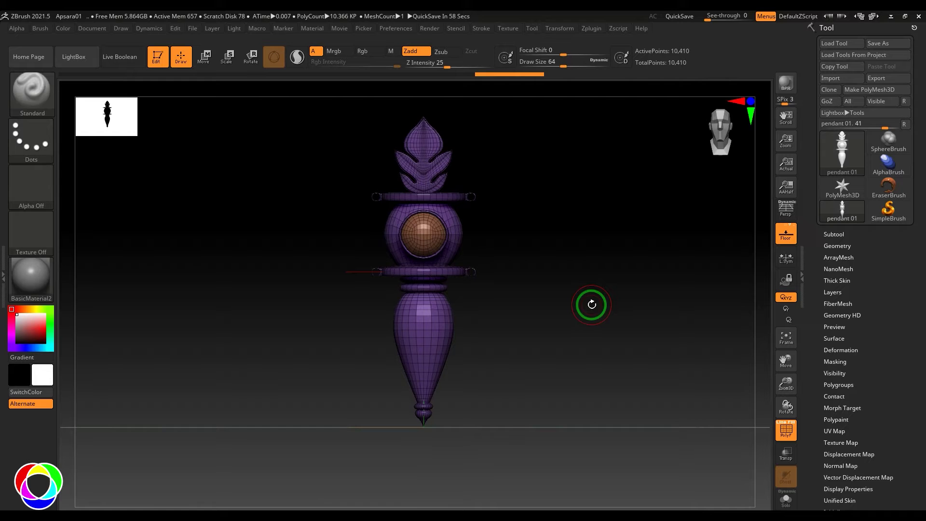
Rotate the pendant 90 degrees clockwise in front view so its leaf tip points right, and return to draw mode
key("w")
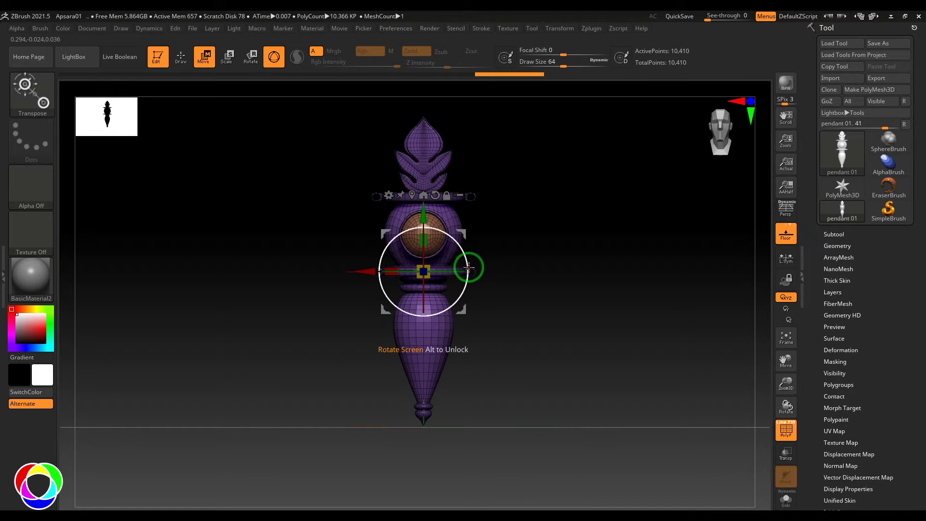
left_click_drag(463, 250, 503, 413)
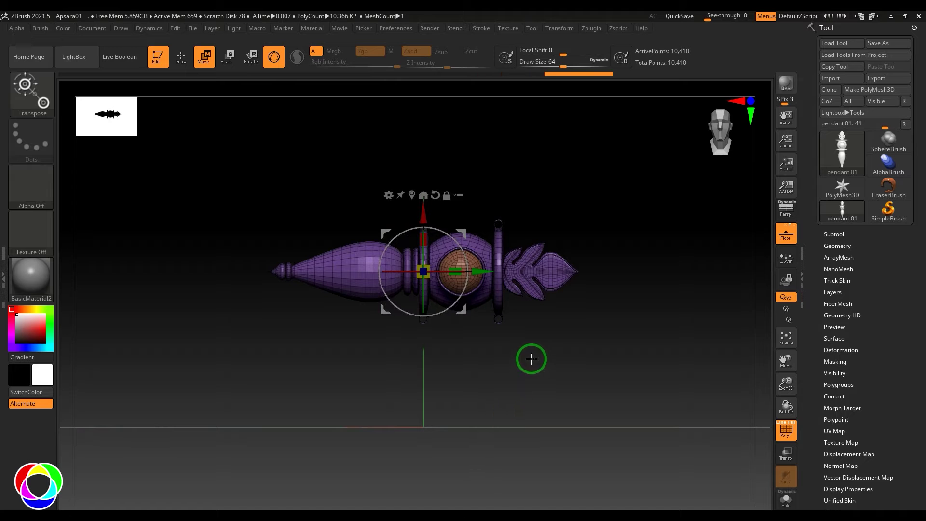
key("b")
left_click(593, 370)
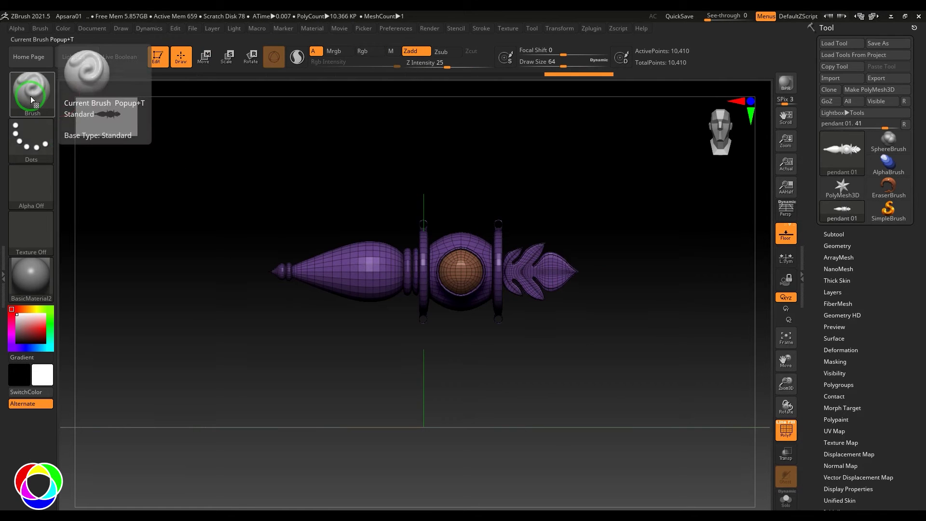
Create a new InsertMesh brush from the pendant
left_click(43, 28)
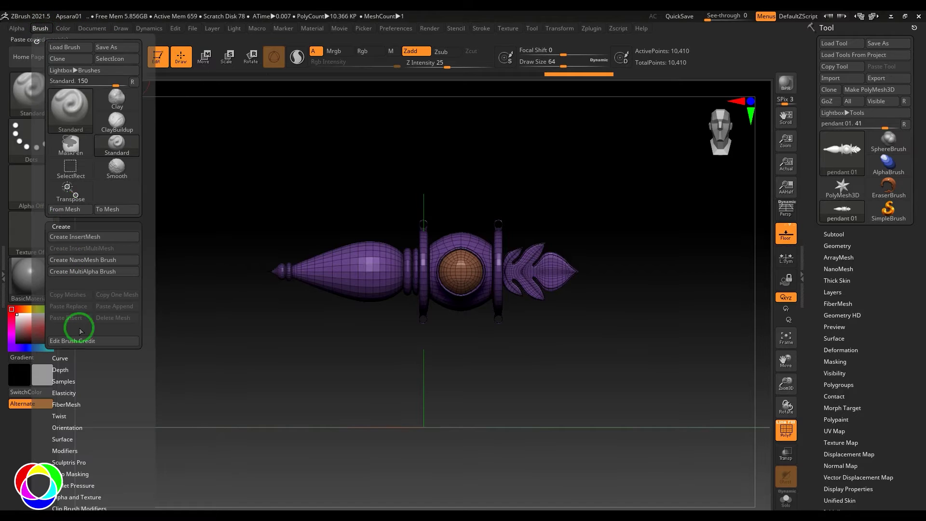
left_click(98, 235)
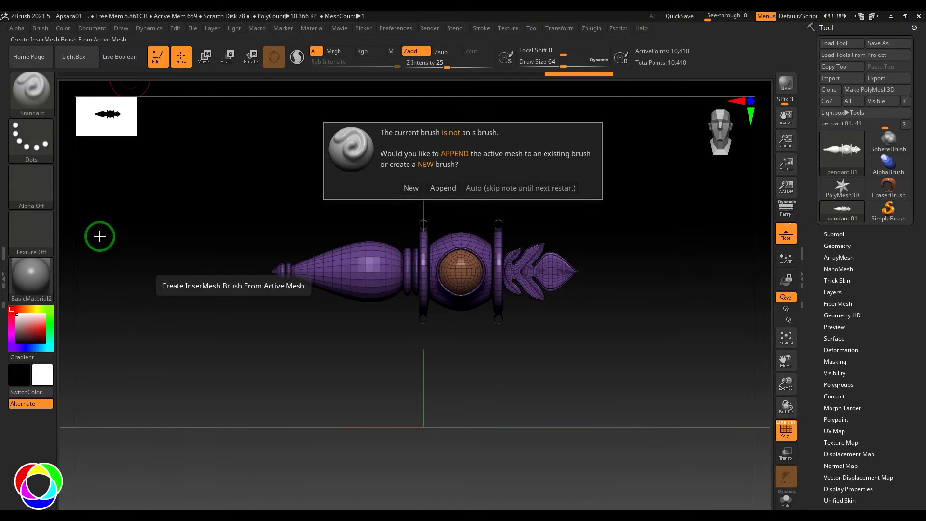
left_click(417, 191)
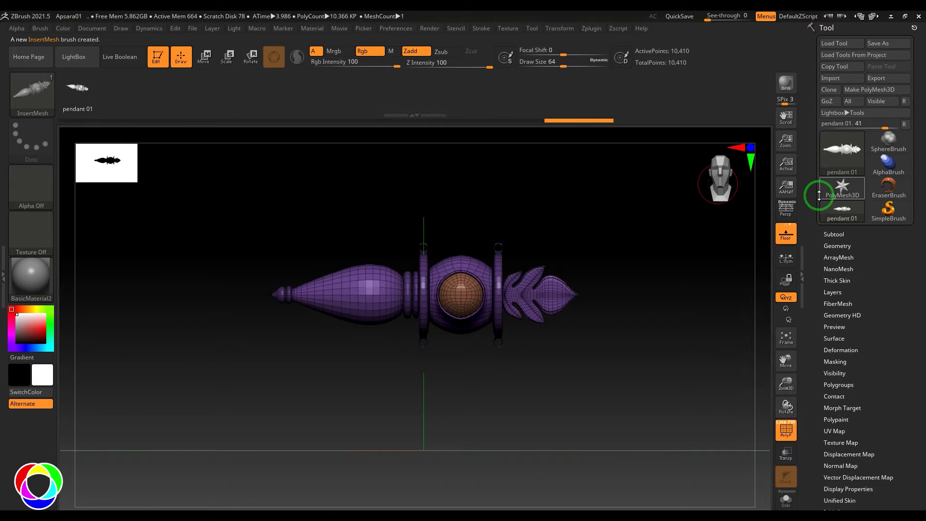
Switch to a Sphere3D, convert it to a PolyMesh3D, and turn off the polyframe display
left_click(837, 150)
left_click(518, 205)
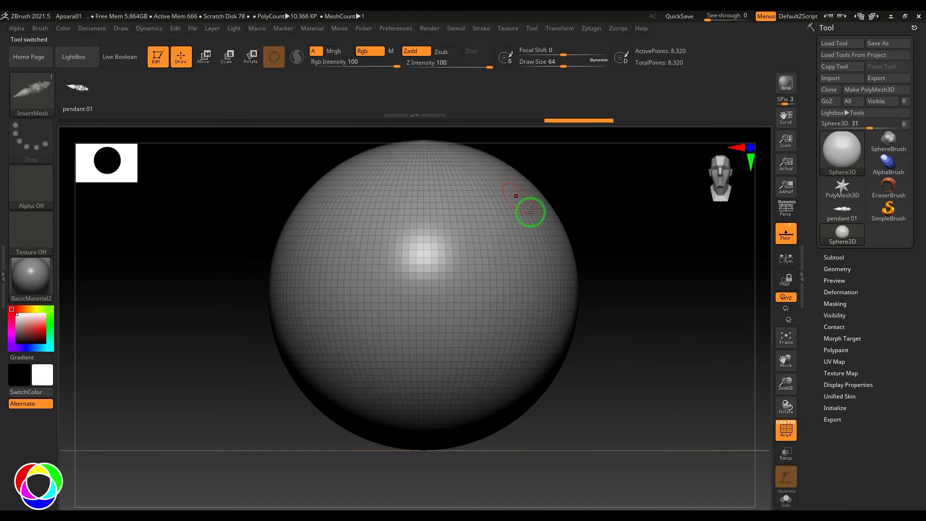
left_click(872, 90)
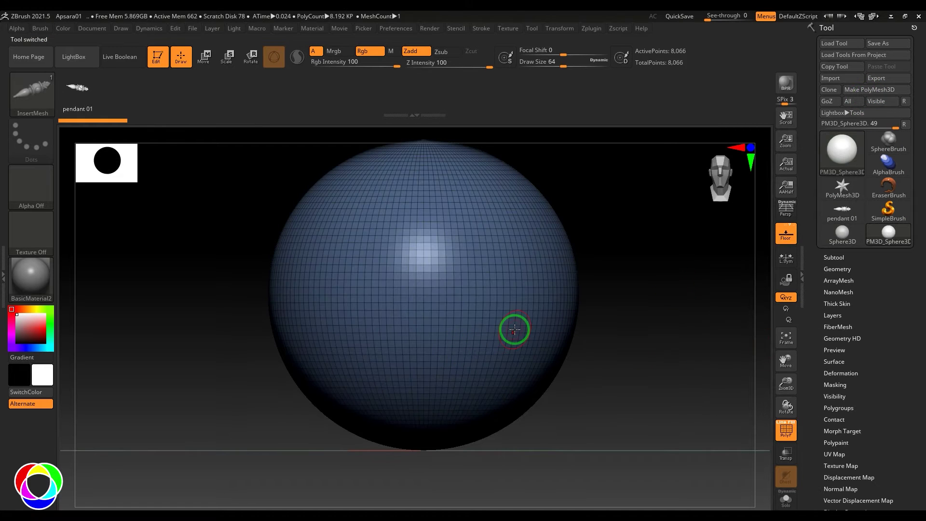
key("shift")
key("shift+f")
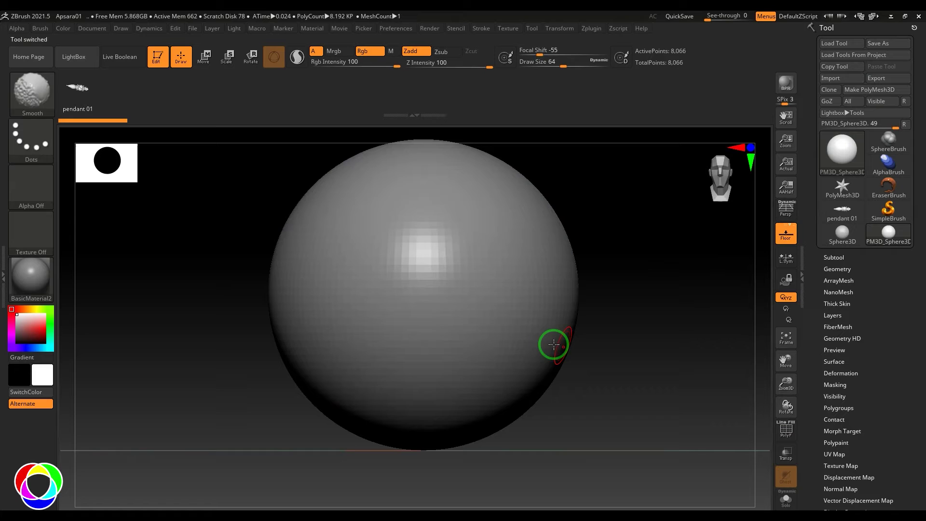
Try the pendant brush by inserting single pendants at several spots on the sphere, and undo them
mouse_move(390, 275)
left_mouse_down()
mouse_move(461, 305)
mouse_move(447, 278)
left_mouse_up()
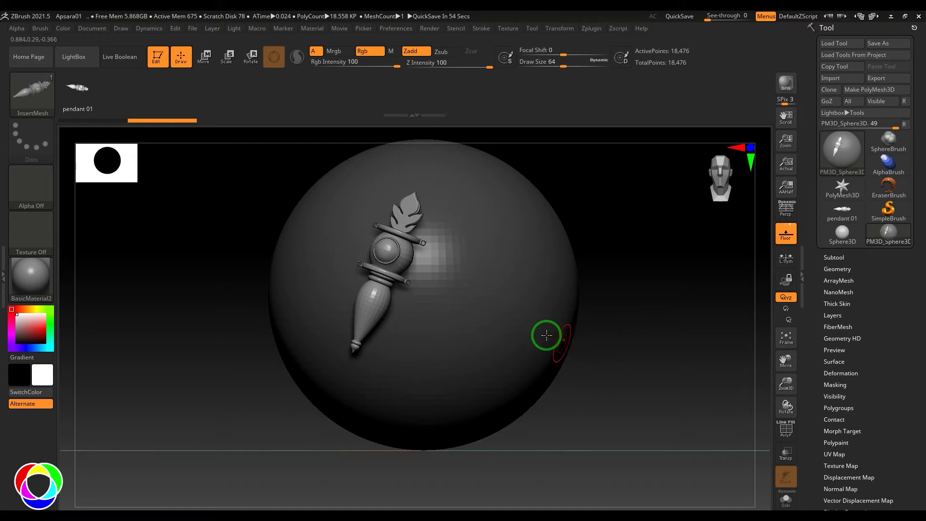
left_click_drag(487, 289, 616, 268)
left_click_drag(416, 336, 486, 341)
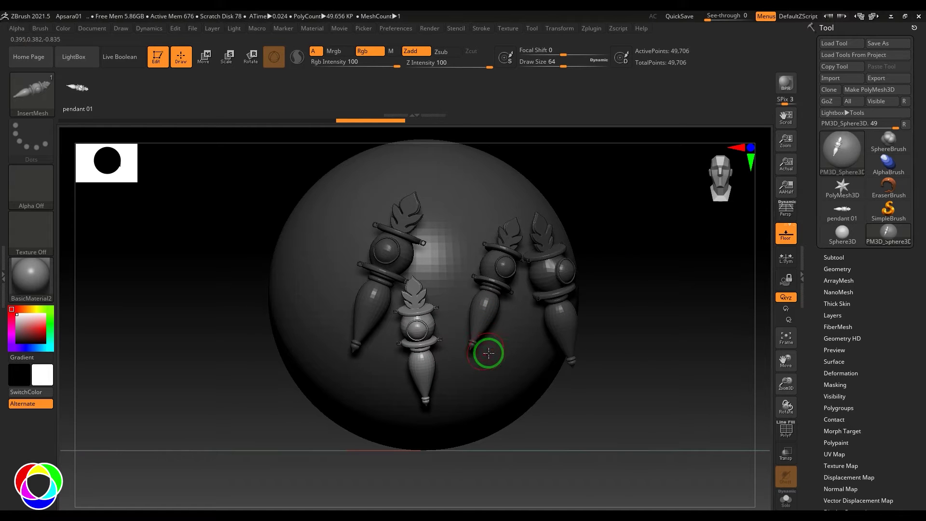
key("ctrl+z")
key("ctrl+z")
key("ctrl+z")
key("ctrl+z")
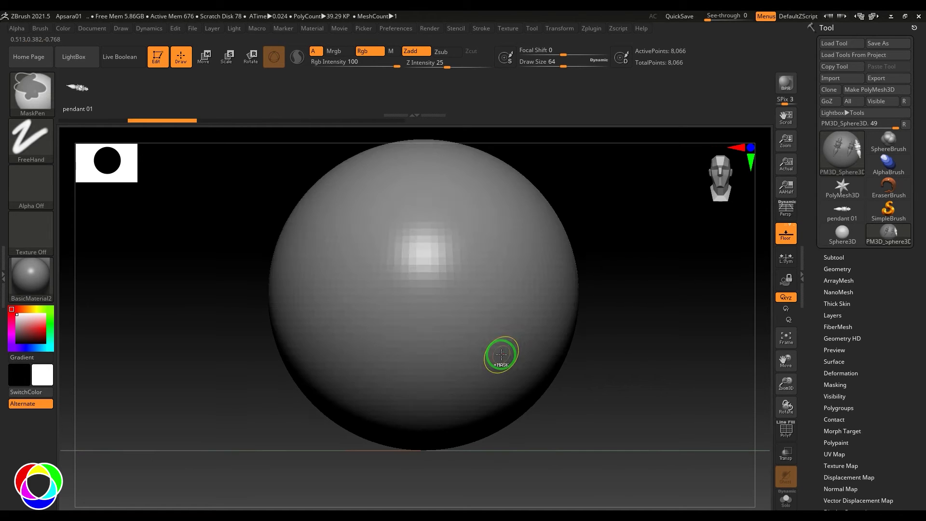
Turn on Curve Mode for the pendant brush and draw a curved row of pendants across the sphere
left_click(481, 28)
left_click(514, 233)
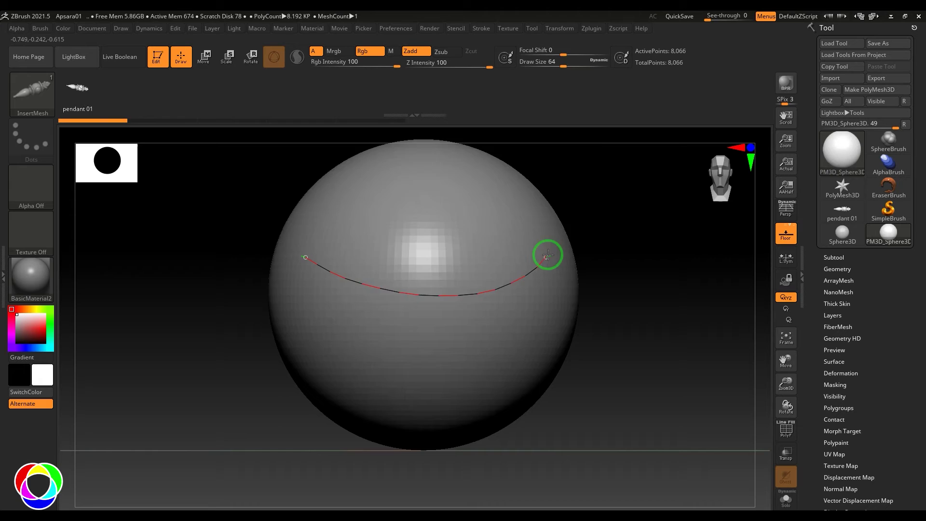
left_click_drag(548, 255, 549, 255)
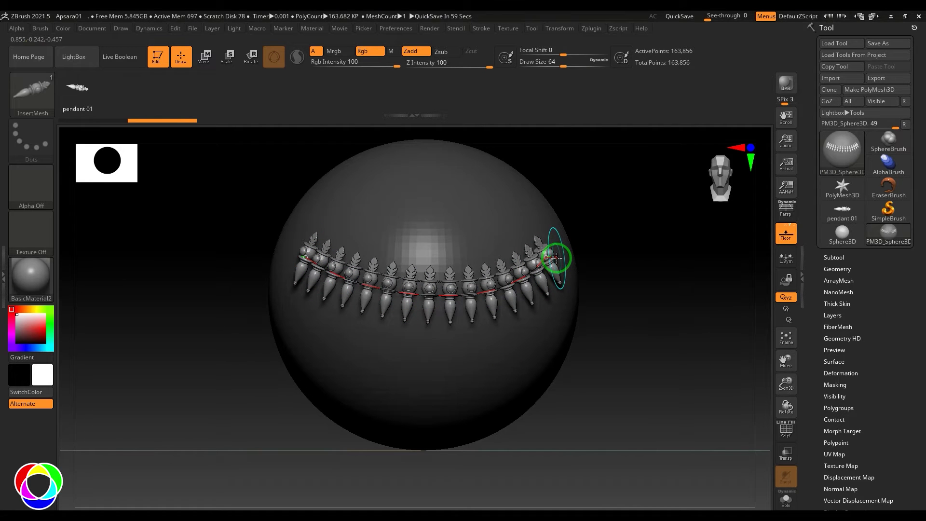
Undo the pendant row, try another curved row slightly lower on the sphere, and undo it too
key("ctrl+z")
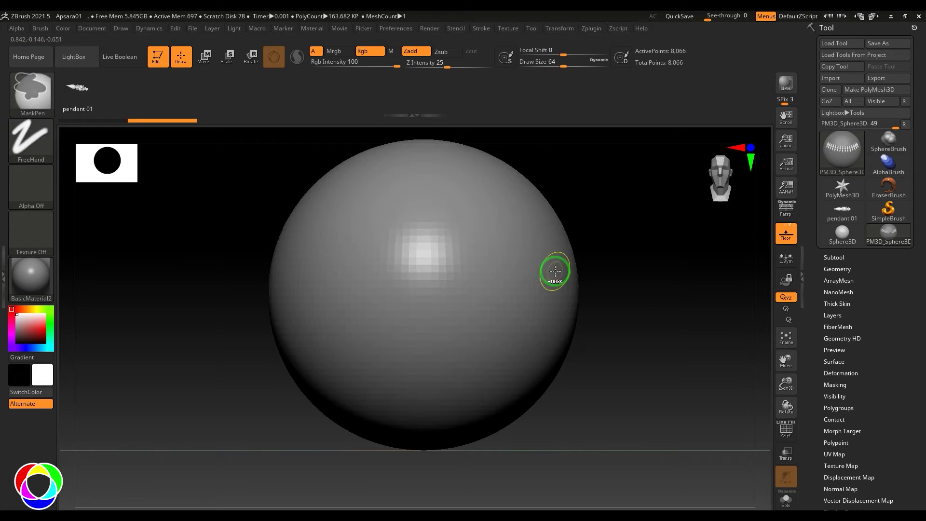
mouse_move(548, 259)
left_mouse_down()
mouse_move(310, 287)
mouse_move(289, 280)
mouse_move(515, 331)
left_mouse_up()
key("ctrl+z")
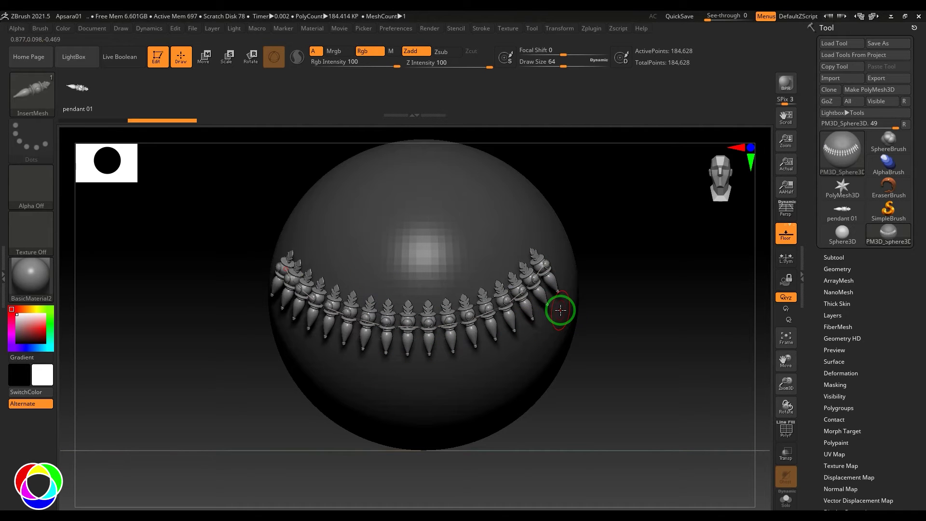
key("ctrl+z")
Tighten the pendant spacing for curve strokes and draw a curved row across the sphere's middle
left_click(481, 28)
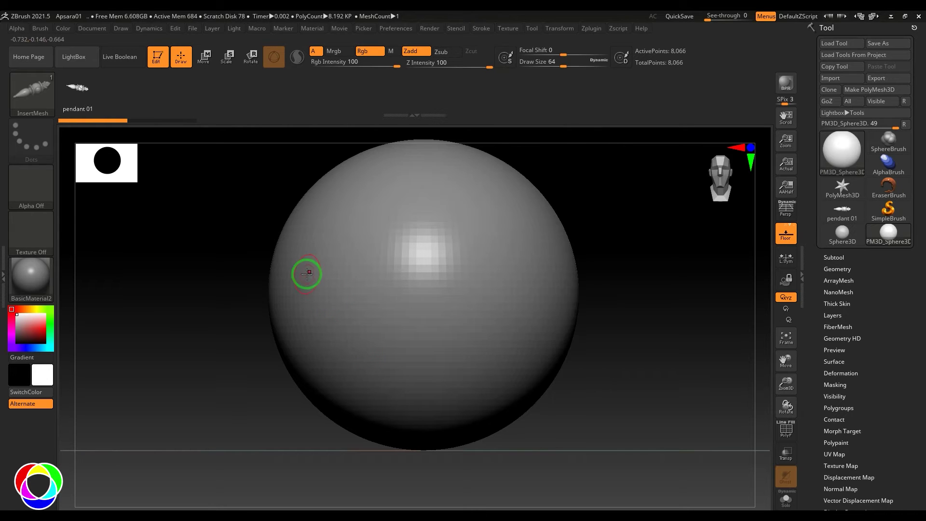
mouse_move(306, 273)
left_mouse_down()
mouse_move(477, 294)
mouse_move(545, 253)
left_mouse_up()
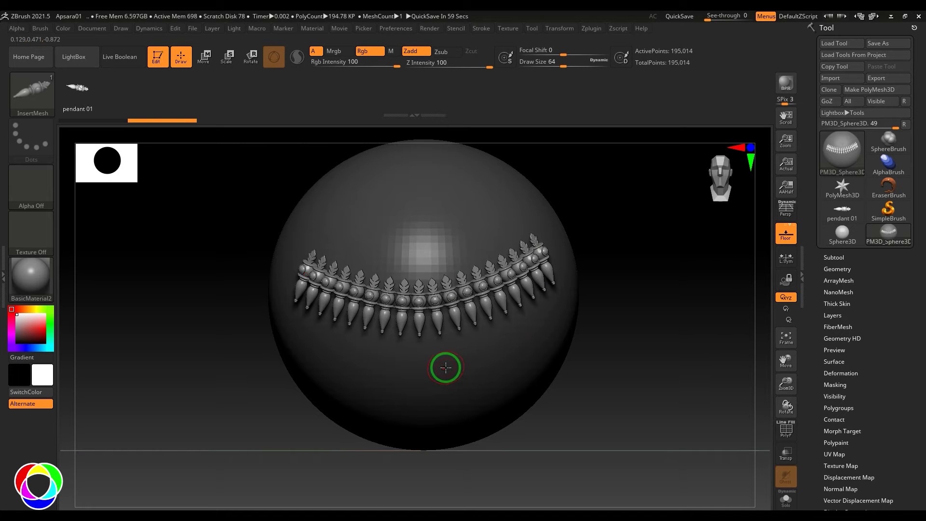
Rebuild the pendant row at draw size 32, and draw a second curved row below it
key("[")
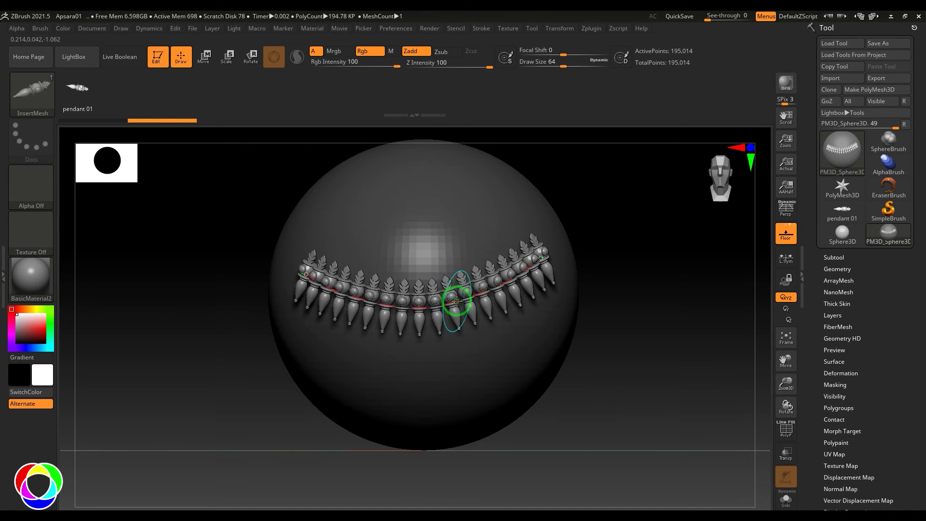
left_click(454, 305)
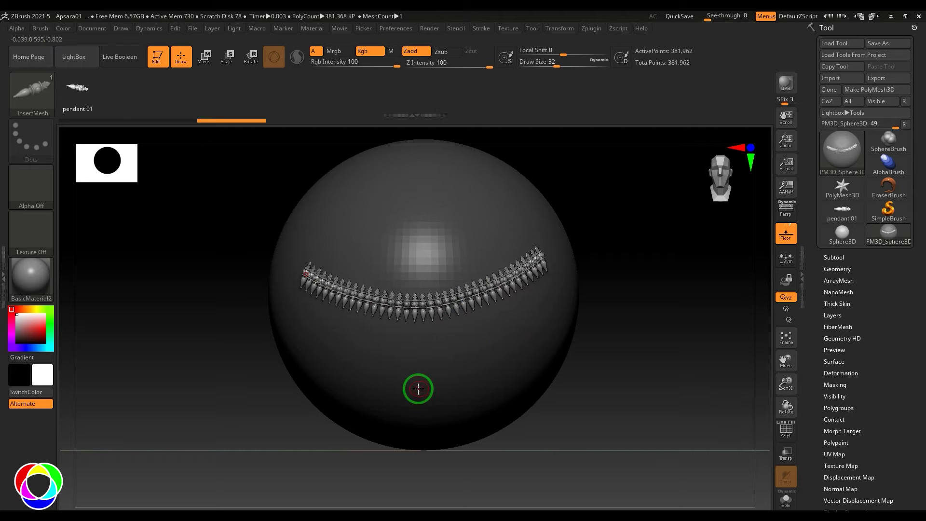
mouse_move(294, 329)
left_mouse_down()
mouse_move(322, 348)
mouse_move(555, 313)
left_mouse_up()
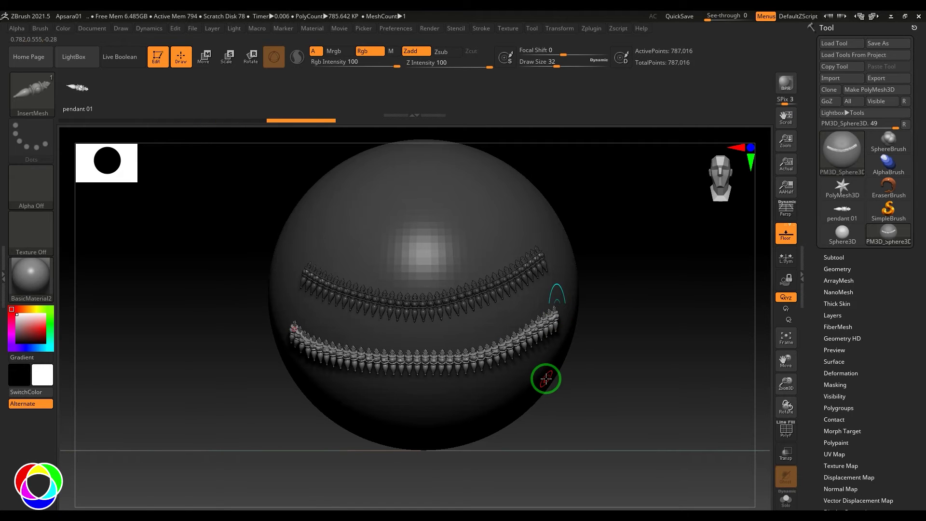
Rebuild the lower pendant row with larger pendants at draw size 64
key("]")
key("[")
left_click(452, 363)
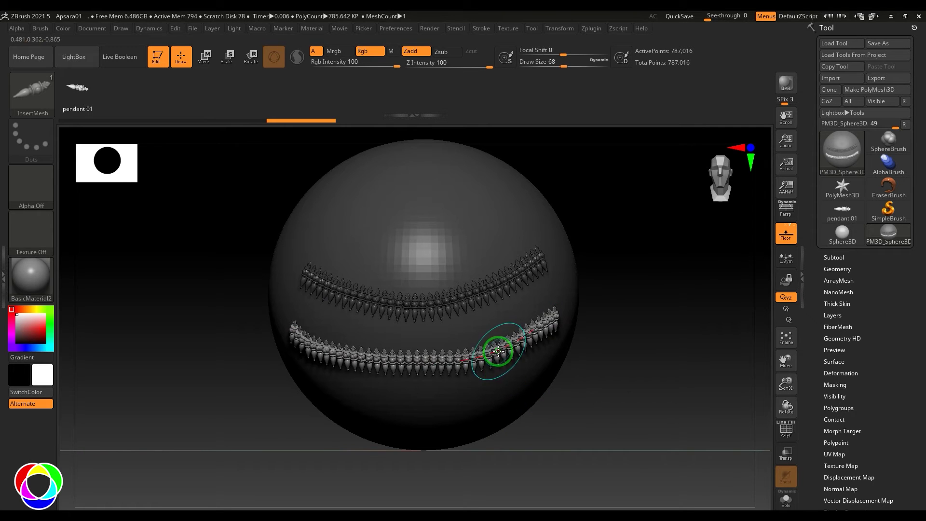
key("]")
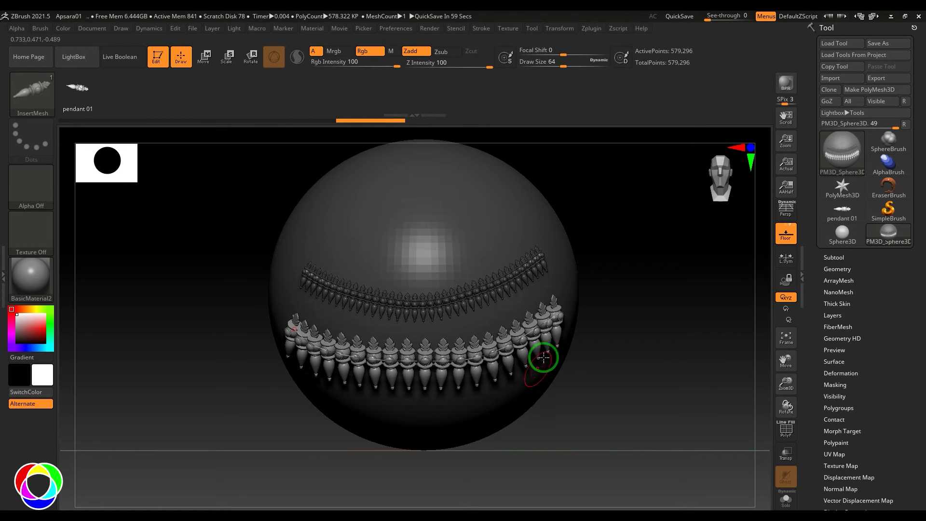
left_click(40, 28)
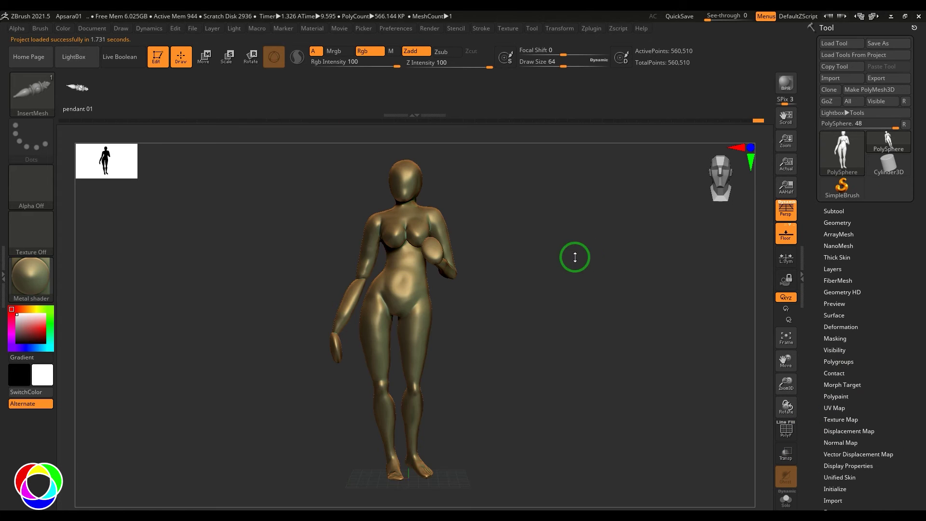
Try two pendant curves around the female figure's neck, one in each direction from shoulder to shoulder, and undo both
mouse_move(575, 256)
left_mouse_down()
mouse_move(589, 285)
mouse_move(539, 279)
mouse_move(560, 279)
mouse_move(570, 252)
mouse_move(610, 332)
mouse_move(620, 392)
mouse_move(621, 377)
left_mouse_up()
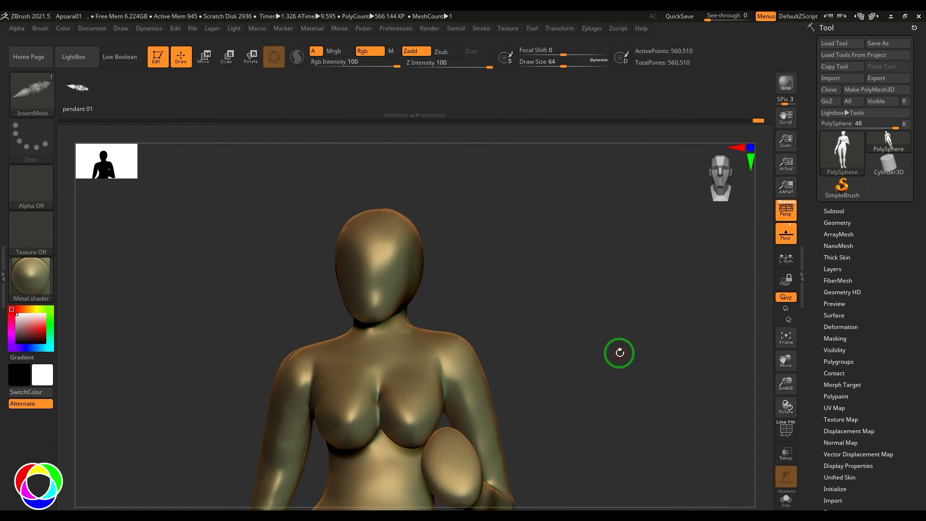
mouse_move(619, 352)
left_mouse_down()
mouse_move(579, 339)
mouse_move(569, 290)
mouse_move(587, 300)
left_mouse_up()
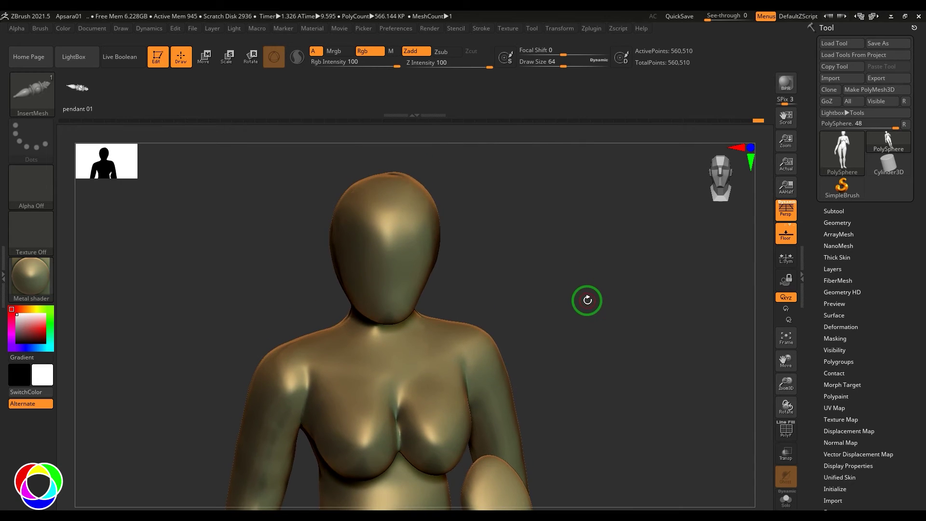
mouse_move(564, 294)
right_mouse_down("ctrl")
mouse_move(586, 295)
mouse_move(590, 331)
right_mouse_up("ctrl")
left_click_drag(289, 395, 312, 425)
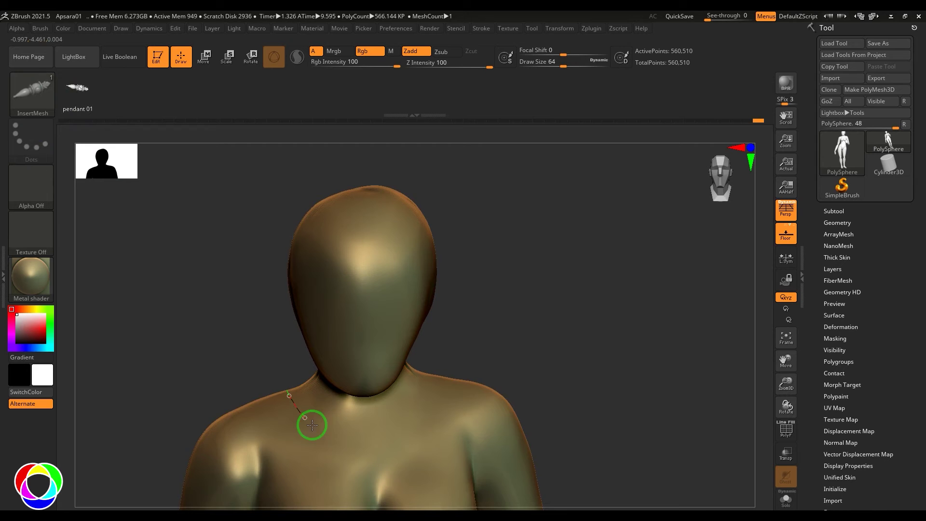
left_click_drag(454, 374, 455, 376)
mouse_move(617, 343)
left_mouse_down("alt")
mouse_move(614, 363)
mouse_move(648, 289)
mouse_move(627, 299)
left_mouse_up("alt")
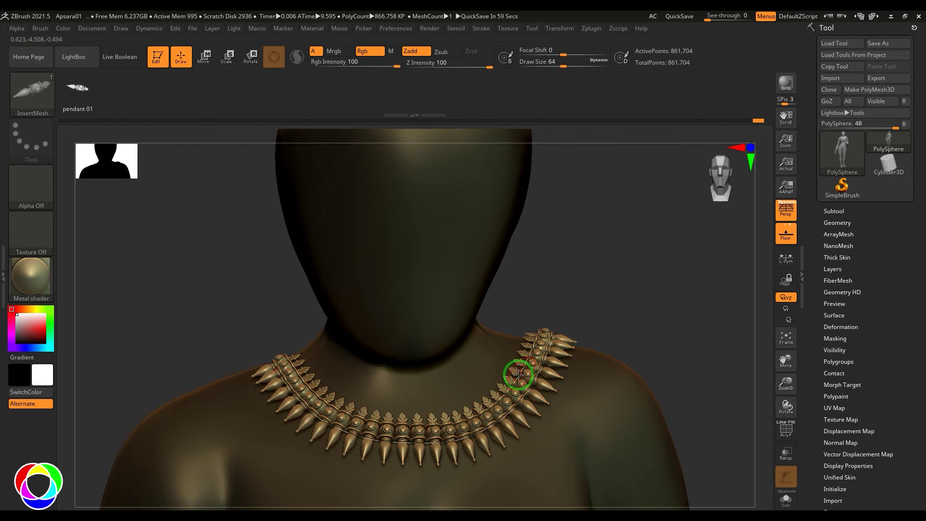
key("ctrl+z")
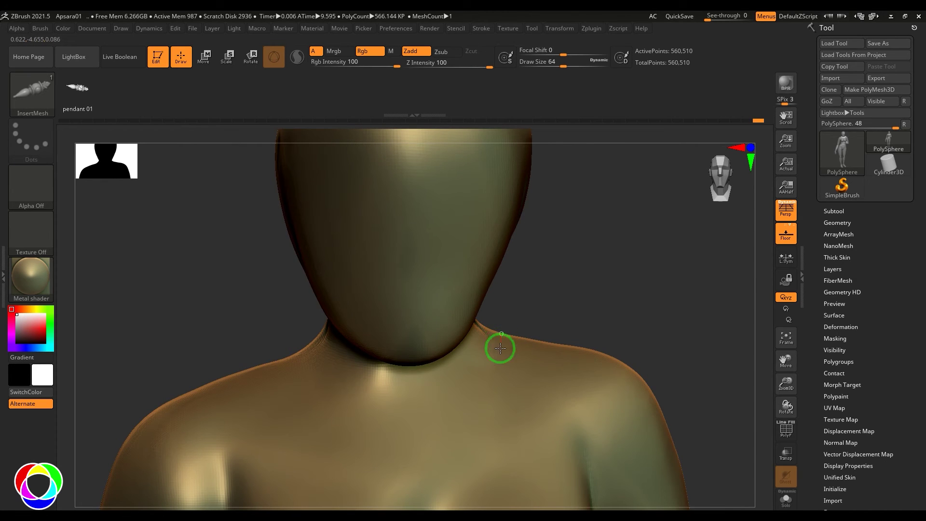
mouse_move(383, 406)
left_mouse_down()
mouse_move(314, 378)
mouse_move(295, 350)
left_mouse_up()
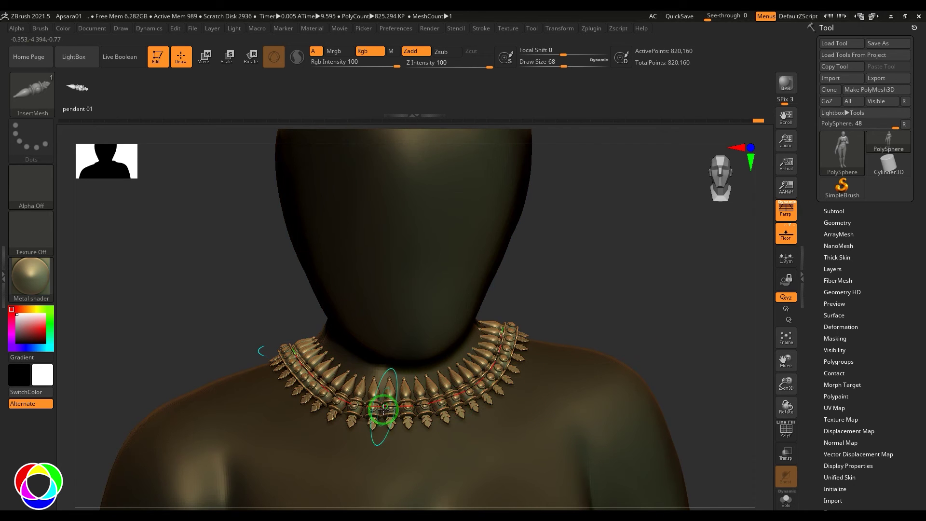
key("ctrl+z")
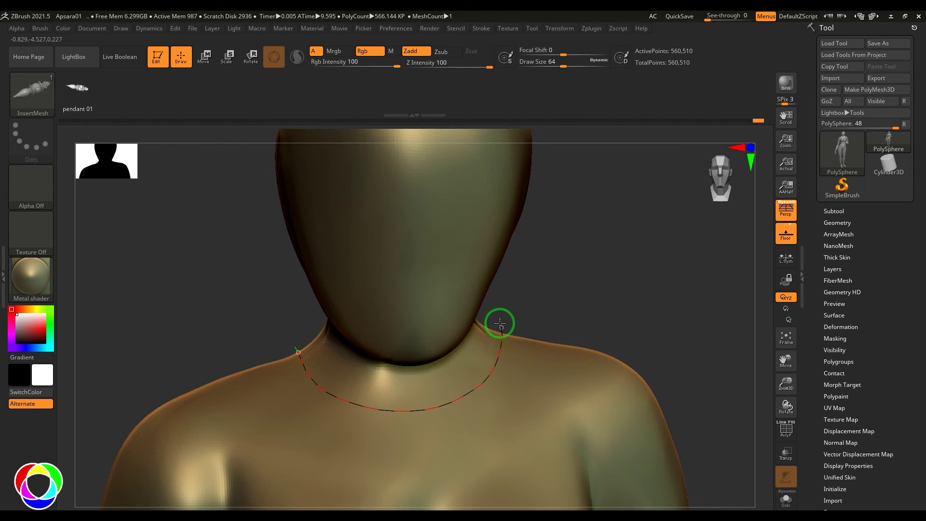
Redraw the pendant necklace around the neck at draw size 64, and undo a trial pull on its curve
left_click_drag(499, 323, 502, 327)
mouse_move(566, 304)
left_mouse_down()
mouse_move(554, 265)
mouse_move(529, 300)
mouse_move(569, 347)
mouse_move(612, 348)
left_mouse_up()
left_click_drag(430, 432, 433, 438)
left_click_drag(613, 311, 602, 328, "shift")
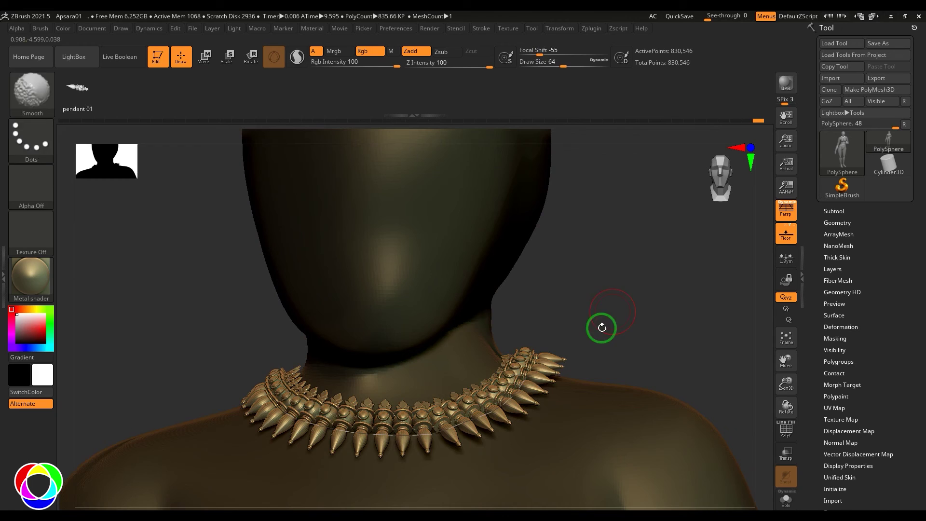
mouse_move(395, 436)
left_mouse_down()
mouse_move(387, 492)
mouse_move(531, 497)
mouse_move(600, 409)
mouse_move(390, 404)
mouse_move(211, 450)
mouse_move(342, 352)
mouse_move(550, 447)
left_mouse_up()
key("ctrl+z")
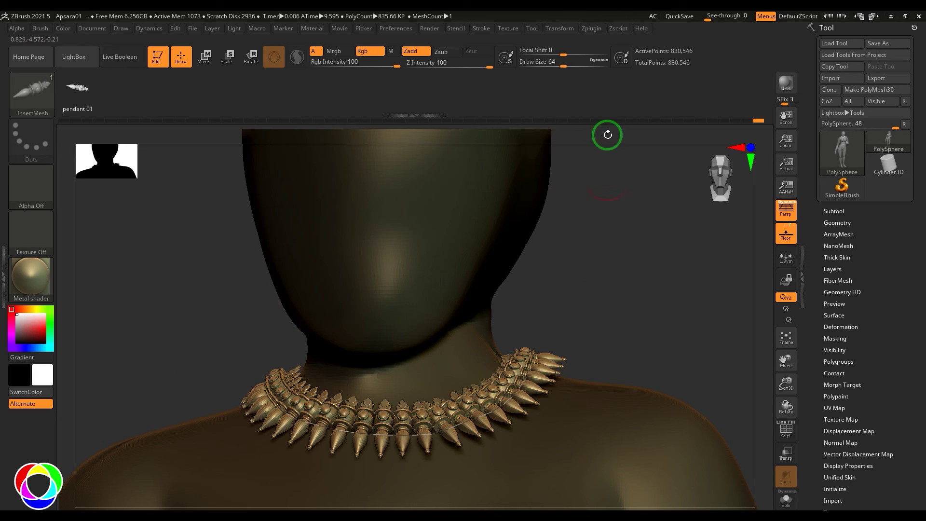
Enable Elastic mode for curve strokes, try pulling the necklace's curve across the chest, and undo the pull
left_click(481, 28)
left_click(512, 259)
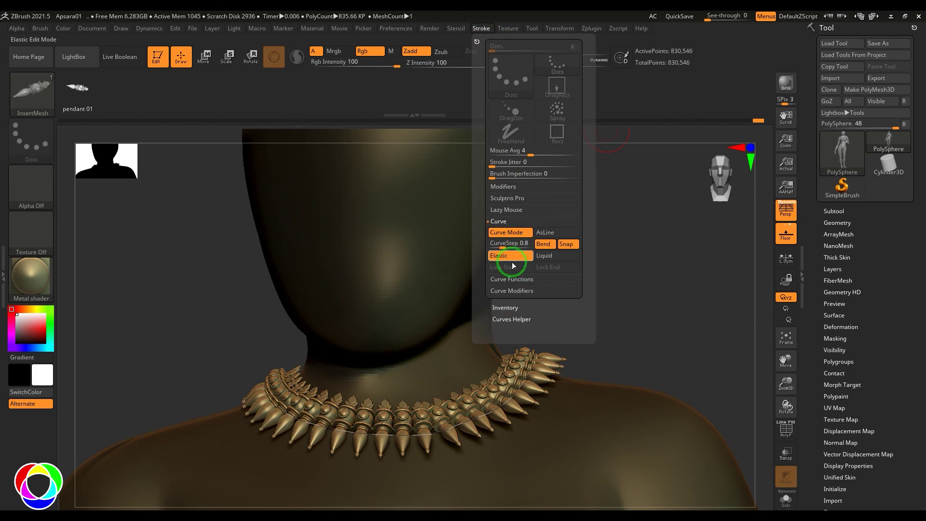
mouse_move(450, 412)
left_mouse_down()
mouse_move(444, 428)
mouse_move(512, 465)
mouse_move(687, 490)
left_mouse_up()
mouse_move(601, 282)
left_mouse_down()
mouse_move(585, 264)
mouse_move(576, 312)
mouse_move(566, 310)
mouse_move(548, 245)
left_mouse_up()
key("ctrl+z")
key("ctrl+z")
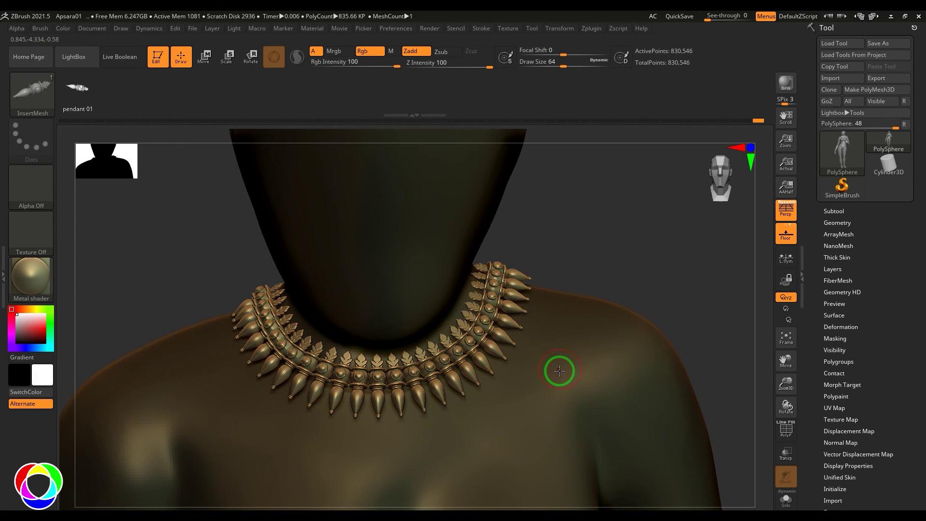
Undo the existing necklace and draw a new pendant curve from shoulder to shoulder at draw size 52
key("ctrl")
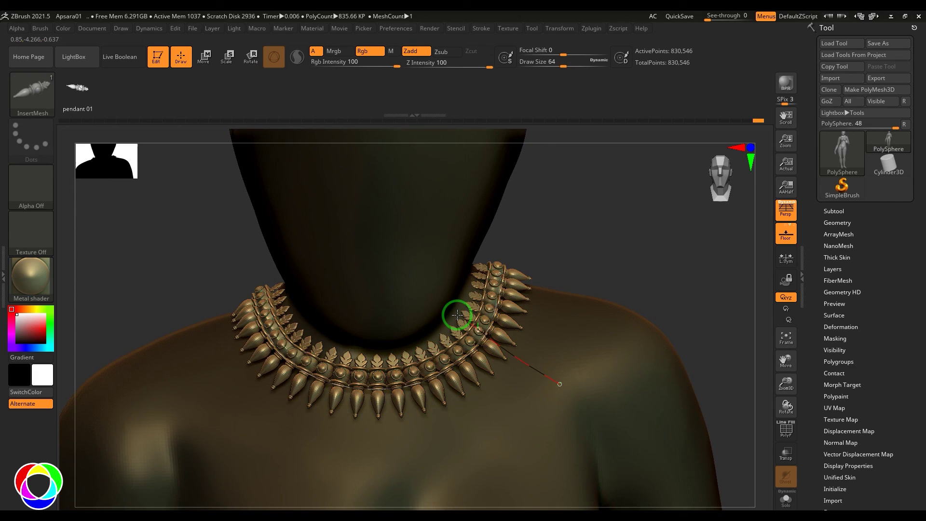
key("ctrl+z")
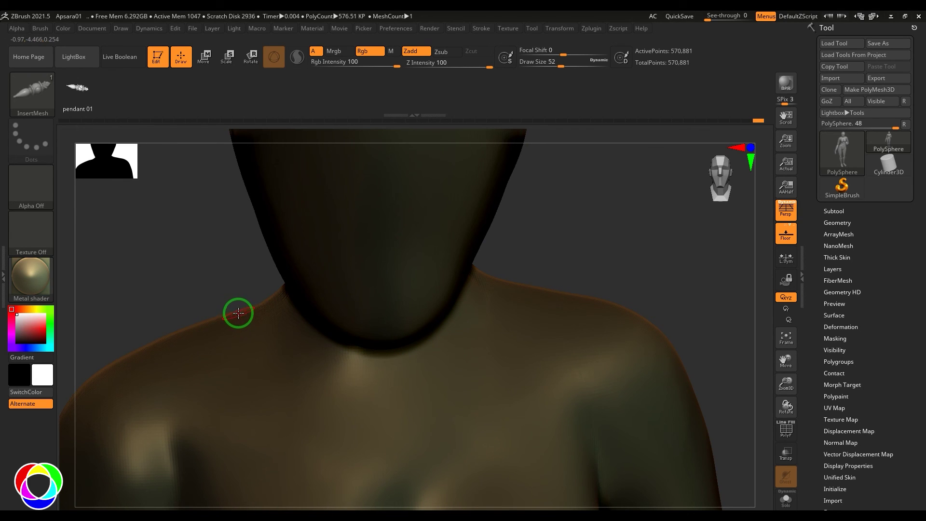
left_click_drag(238, 313, 278, 356)
left_click_drag(595, 262, 533, 310)
left_click_drag(560, 236, 455, 341, "alt")
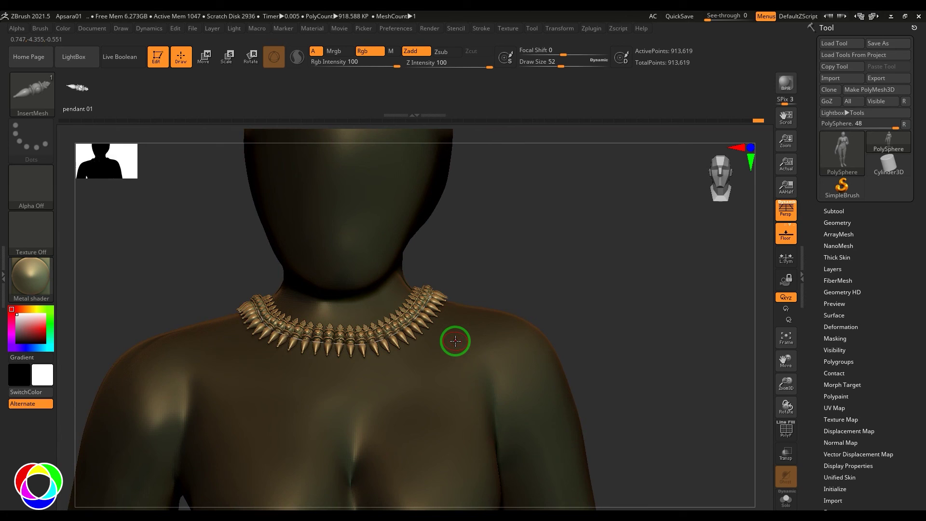
Rebuild the necklace with larger pendants at draw size 68, and again with smaller ones at draw size 40
left_click(407, 331)
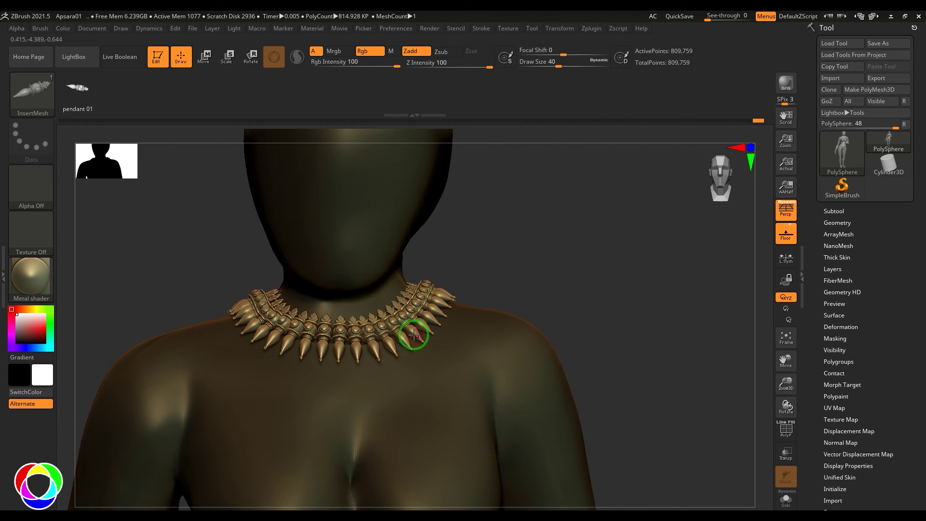
key("ctrl+z")
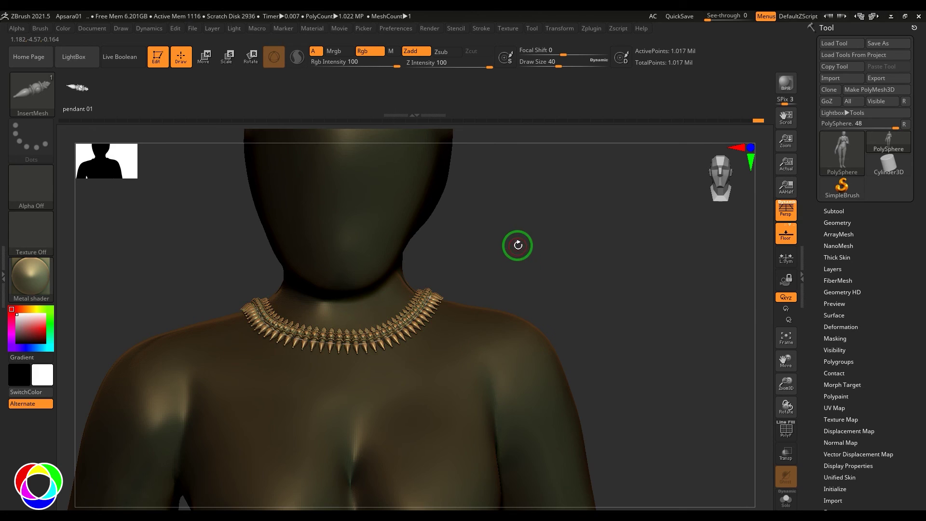
left_click_drag(516, 244, 626, 260)
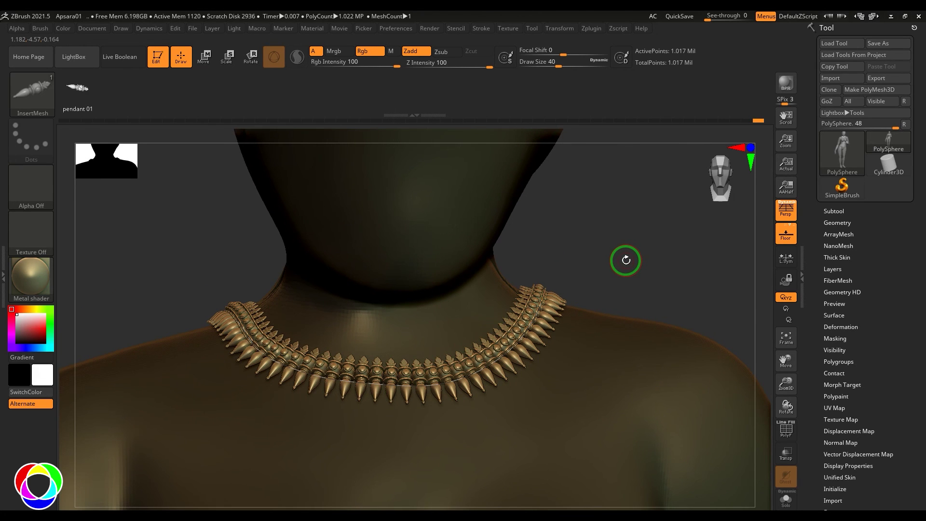